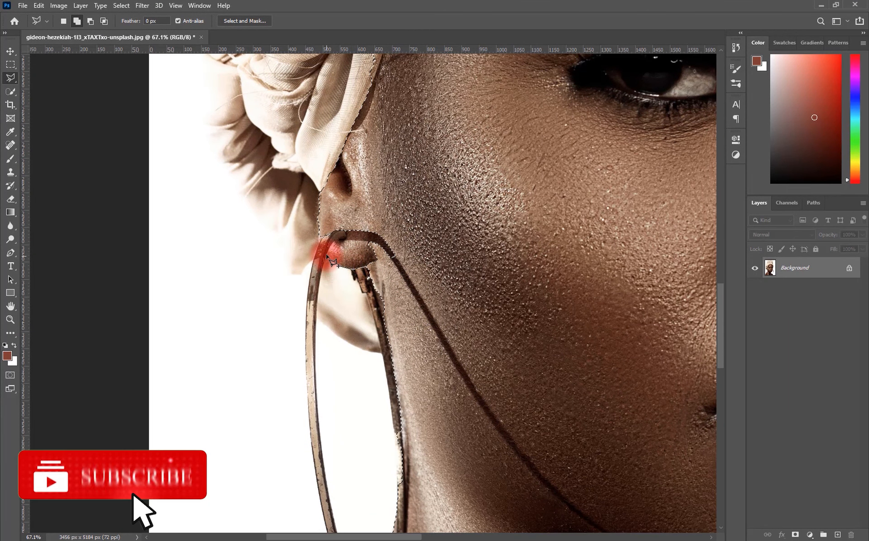
Step: Add the earlobe around the top of the left hoop earring to the skin selection with the Polygonal Lasso
click(345, 234)
click(402, 241)
click(368, 270)
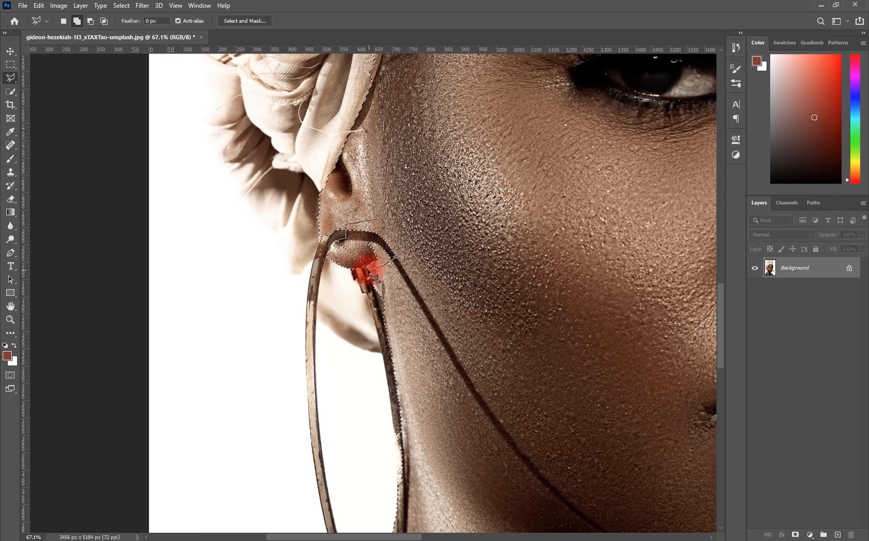
click(368, 268)
Step: Begin subtracting the hoop earring from the skin selection, outlining its outer edge along the neck, its lowest point and the stray bits on its far side
scroll(383, 270, down, 7)
drag(428, 375, 449, 263)
scroll(446, 262, up, 5)
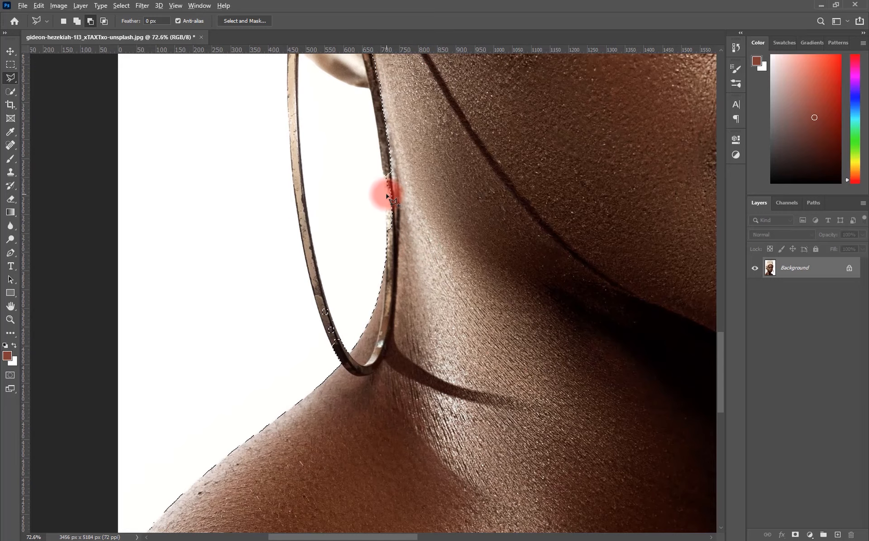
scroll(375, 175, up, 2)
key(alt)
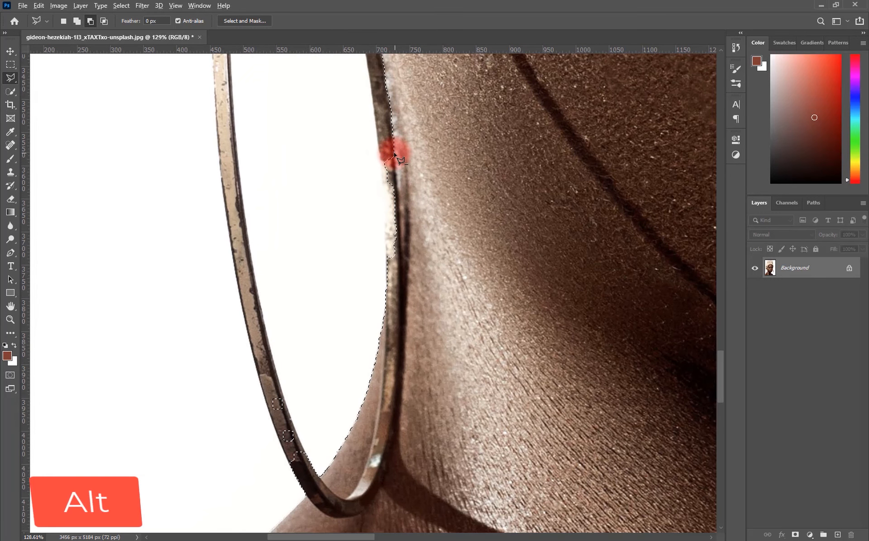
mouse_move(395, 156)
mouse_down()
mouse_move(413, 359)
mouse_move(403, 348)
mouse_move(387, 475)
mouse_up()
scroll(384, 470, down, 5)
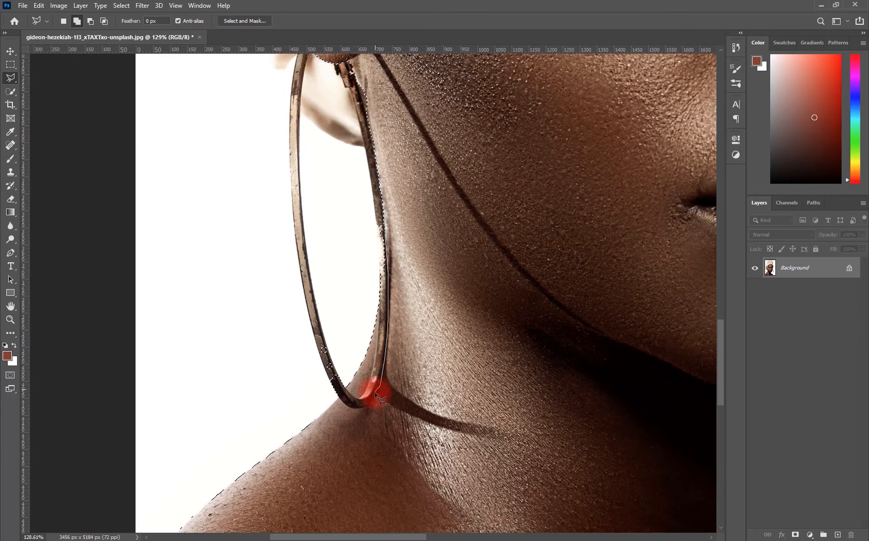
click(351, 408)
click(338, 394)
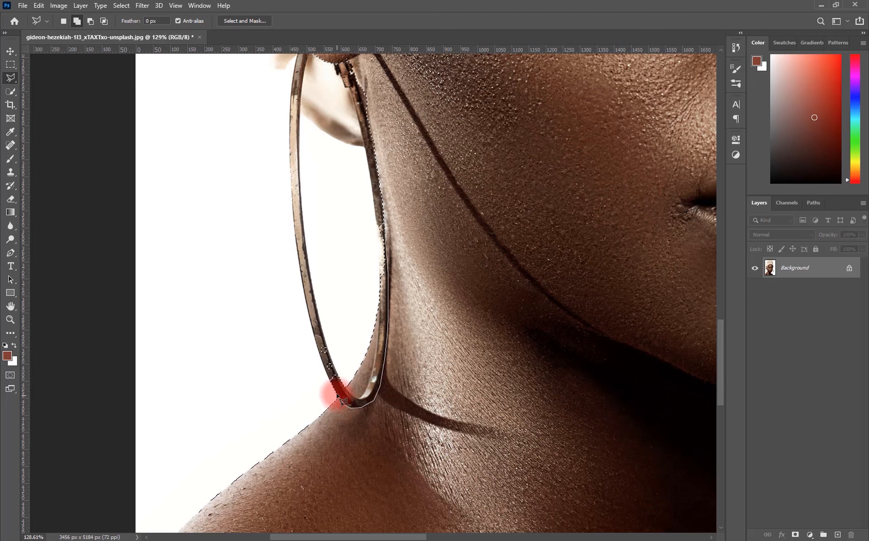
click(319, 381)
click(296, 347)
click(304, 316)
click(341, 320)
click(345, 387)
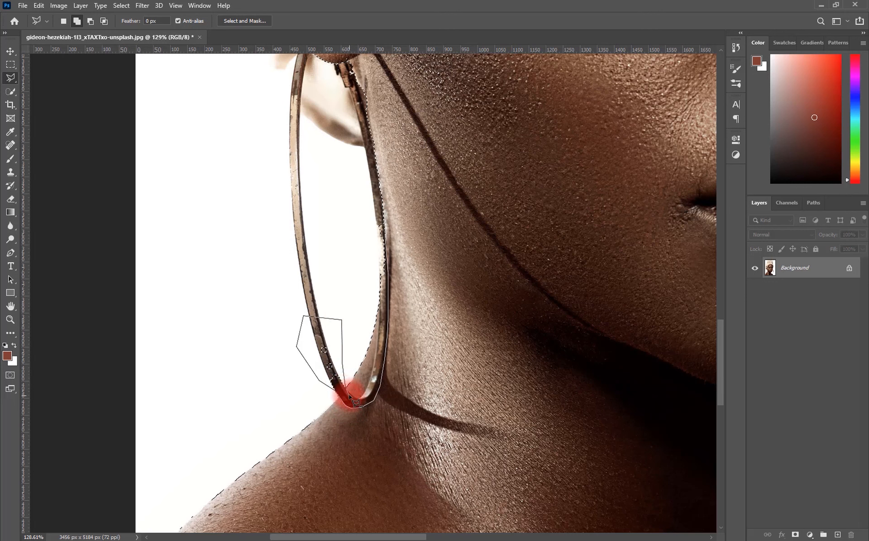
click(359, 398)
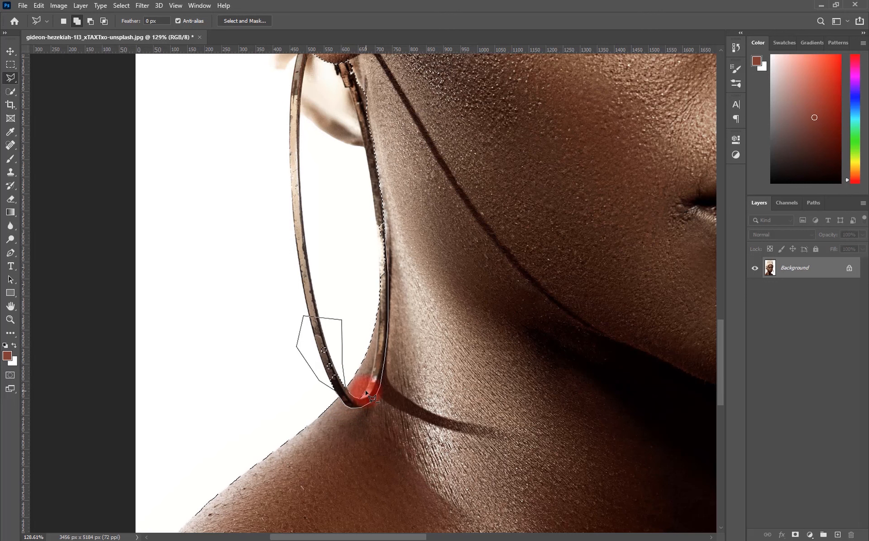
Step: Outline the hoop's inner edge back up along the neck and close the shape to subtract the earring from the selection
click(366, 394)
click(370, 379)
click(374, 362)
click(377, 345)
click(380, 318)
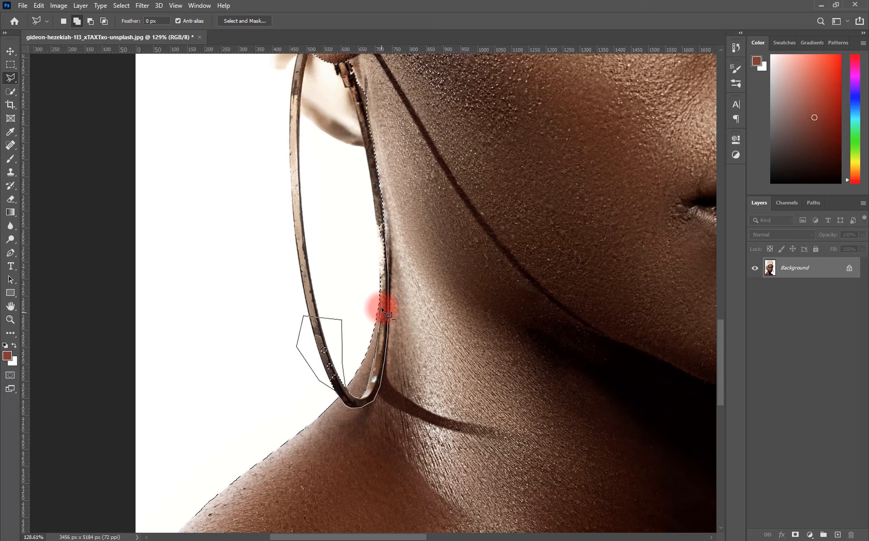
click(379, 287)
click(380, 246)
click(374, 221)
click(382, 213)
click(384, 230)
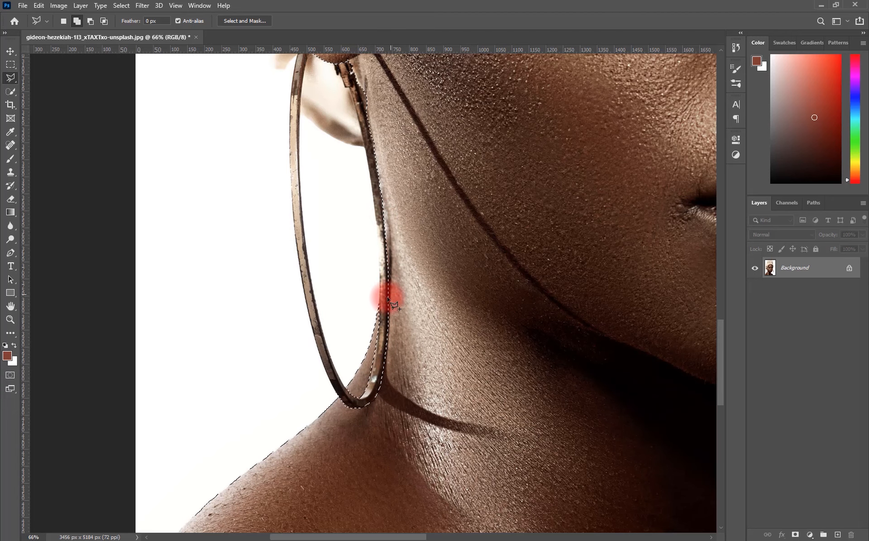
Step: Begin subtracting the headwrap from the skin selection, tracing its lower edge from the temple above the ear up along the hairline
scroll(384, 304, up, 2)
scroll(321, 407, down, 3)
scroll(343, 383, up, 2)
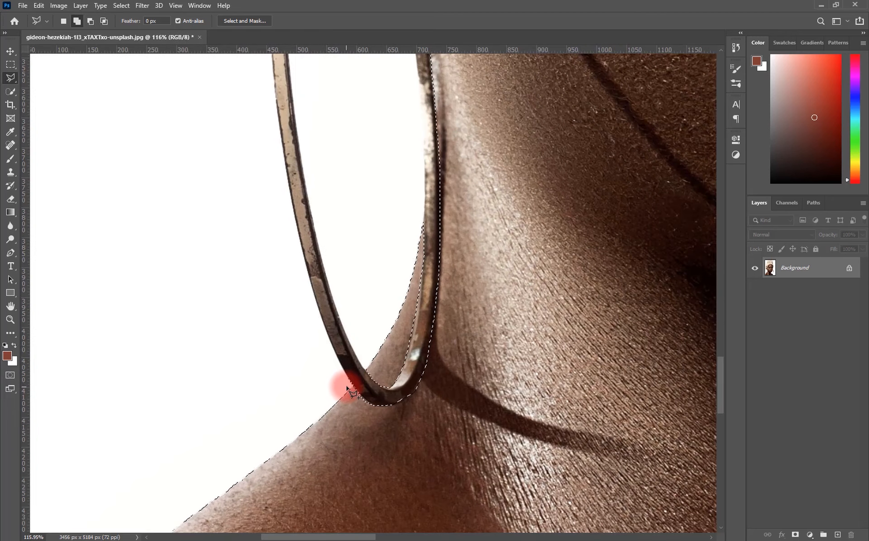
scroll(340, 371, down, 3)
scroll(340, 370, down, 4)
drag(532, 232, 366, 380)
scroll(172, 297, up, 7)
mouse_move(173, 342)
mouse_down()
mouse_move(201, 284)
mouse_move(175, 438)
mouse_up()
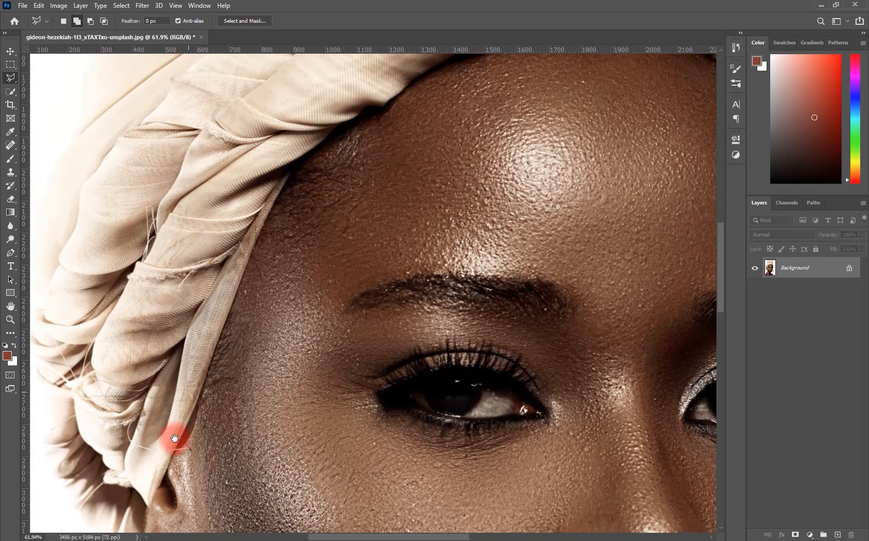
alt+click(196, 411)
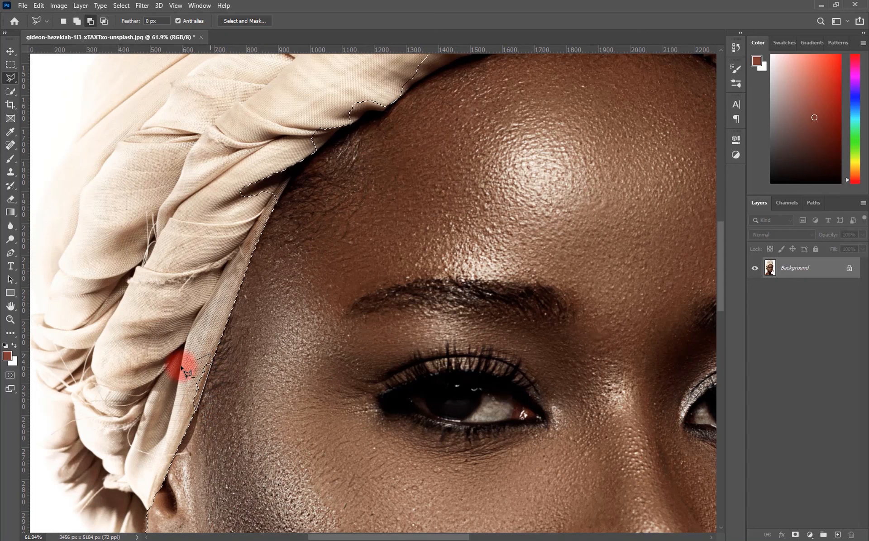
scroll(244, 373, up, 3)
click(232, 350)
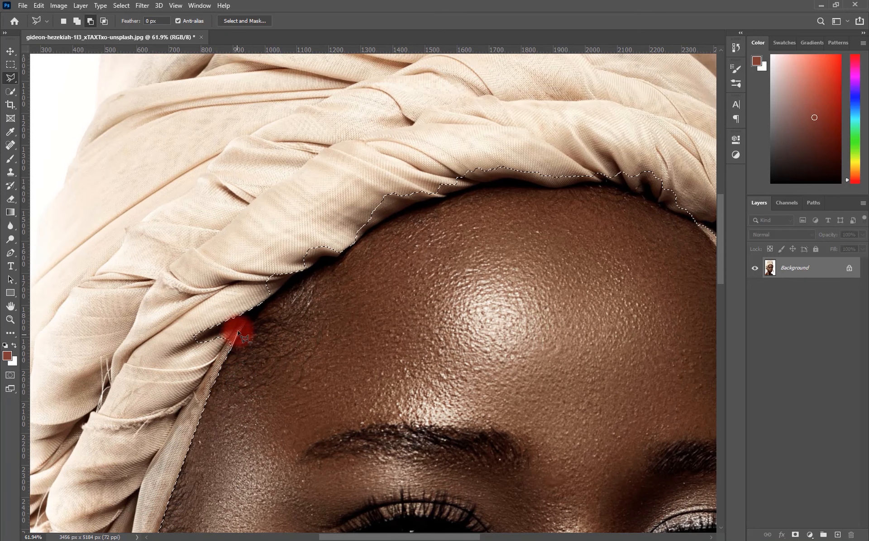
click(245, 321)
click(233, 325)
click(242, 316)
click(257, 310)
click(268, 301)
click(276, 294)
click(286, 282)
click(305, 272)
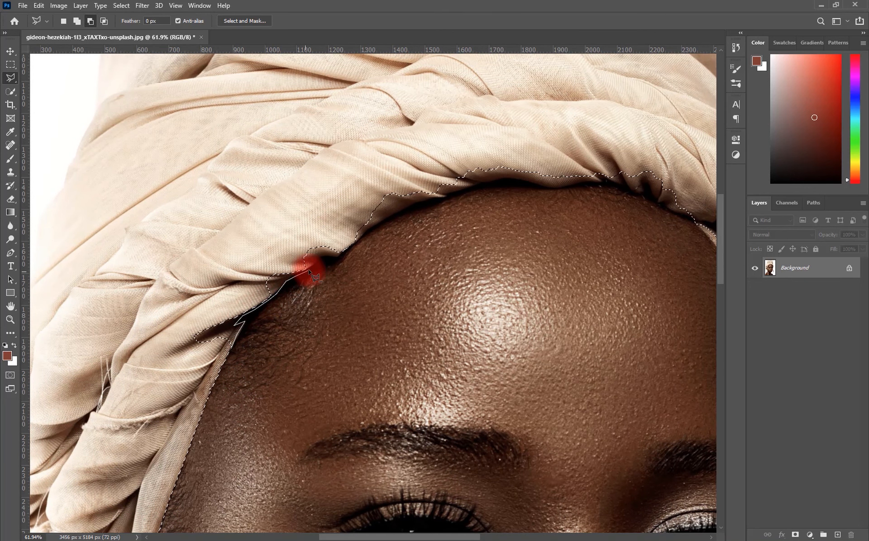
click(317, 264)
click(338, 257)
click(356, 245)
click(365, 235)
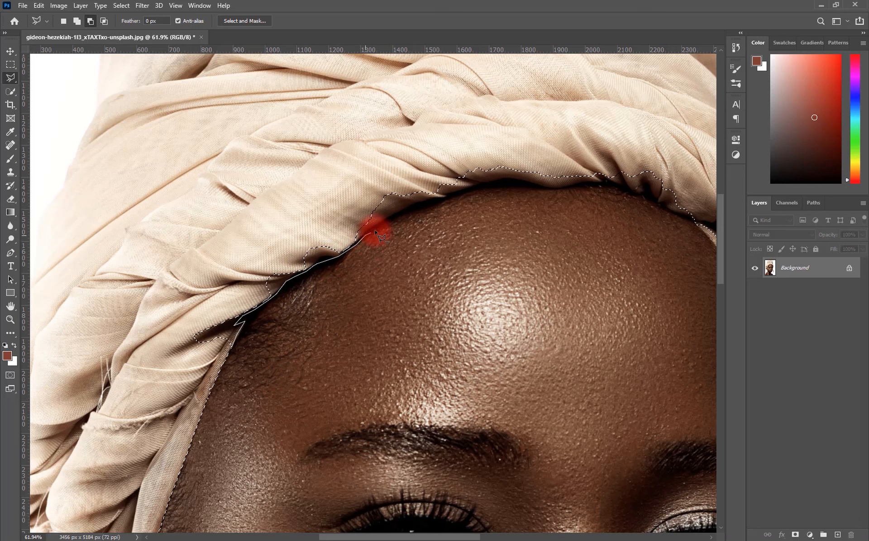
Step: Continue the subtracting outline along the headwrap's lower edge, across the top of the forehead to the far temple
click(399, 216)
click(422, 205)
click(455, 192)
click(482, 183)
click(494, 182)
click(544, 187)
click(559, 188)
click(580, 183)
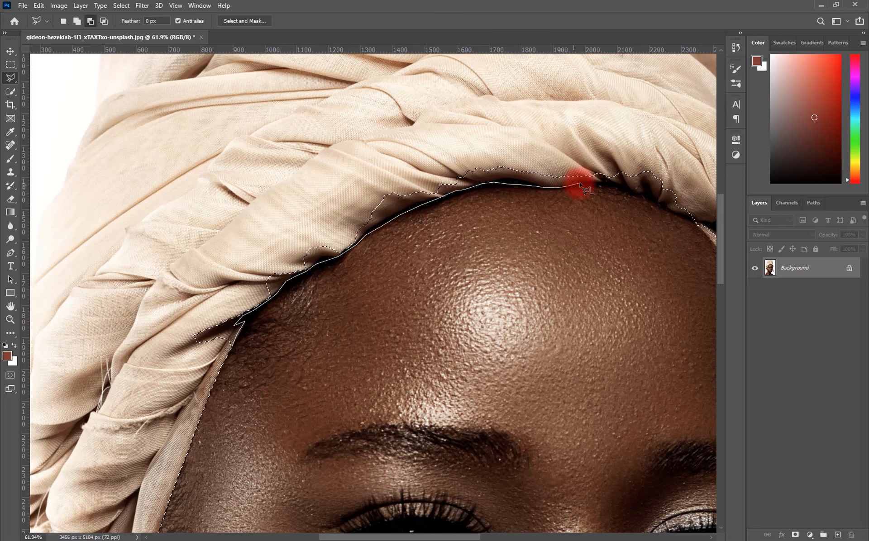
click(617, 183)
click(625, 185)
click(646, 196)
drag(673, 226, 332, 212)
click(356, 208)
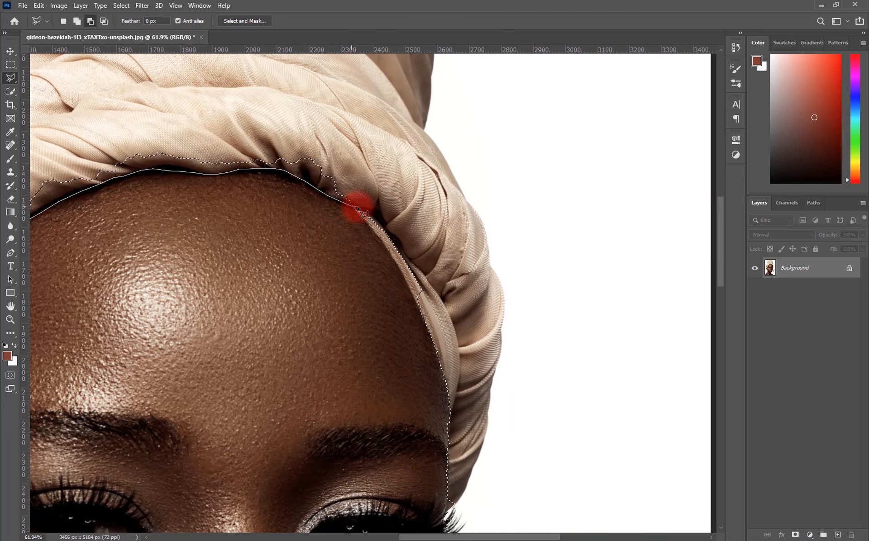
Step: Trace down the far temple, loop the outline back over the headwrap and close it to subtract the stray fabric areas
click(365, 235)
click(388, 252)
click(413, 293)
click(426, 320)
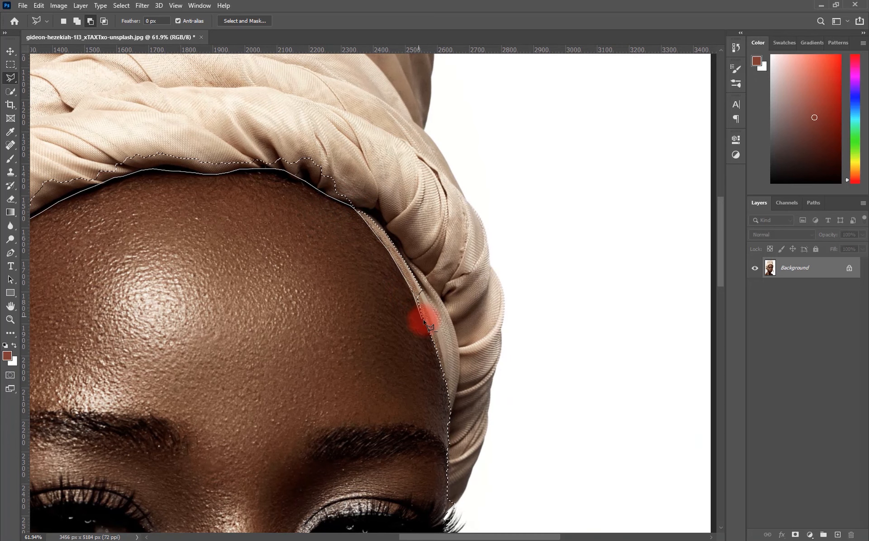
click(440, 310)
click(446, 245)
click(372, 173)
click(281, 127)
key(ctrl+minus)
click(147, 160)
drag(109, 168, 301, 176)
click(193, 226)
click(146, 322)
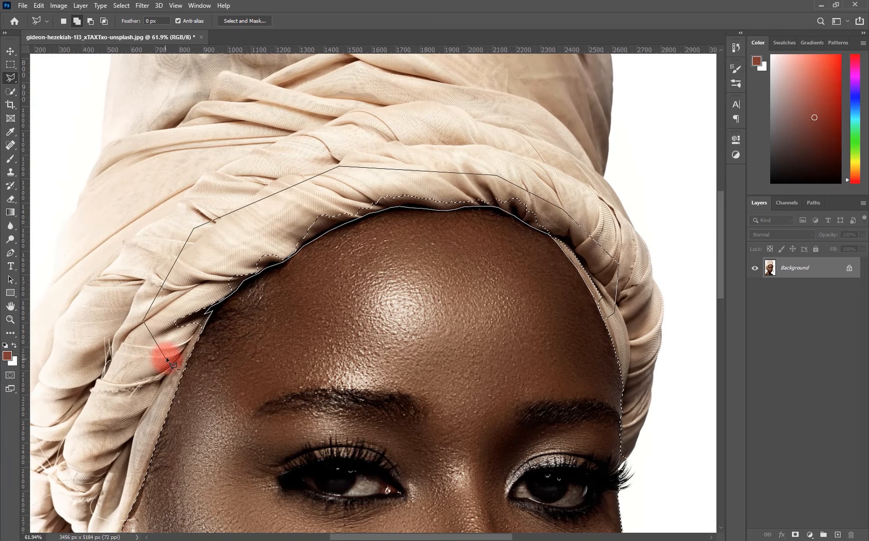
click(164, 357)
click(201, 331)
Step: Copy the finished skin selection to a new layer above the Background
scroll(331, 317, down, 8)
scroll(361, 357, up, 6)
scroll(474, 367, down, 9)
scroll(228, 347, up, 5)
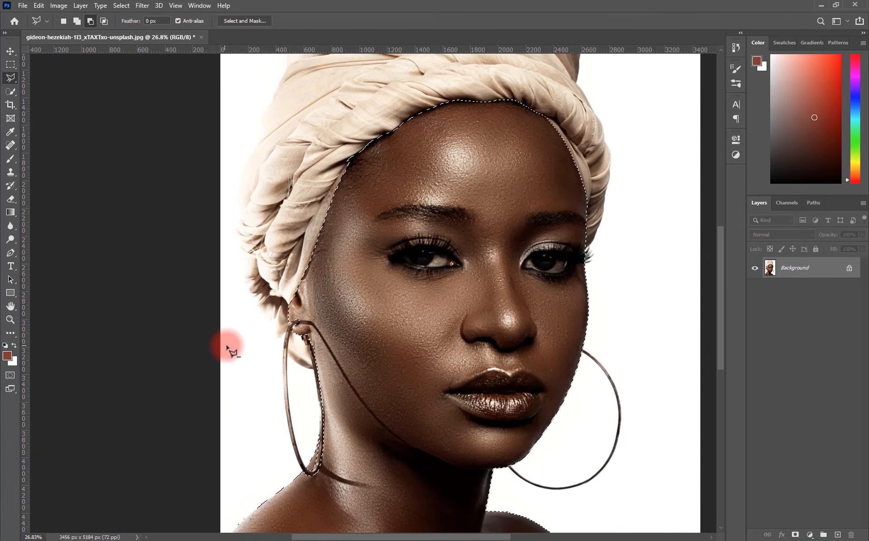
scroll(228, 347, down, 3)
scroll(317, 334, down, 3)
scroll(398, 311, up, 3)
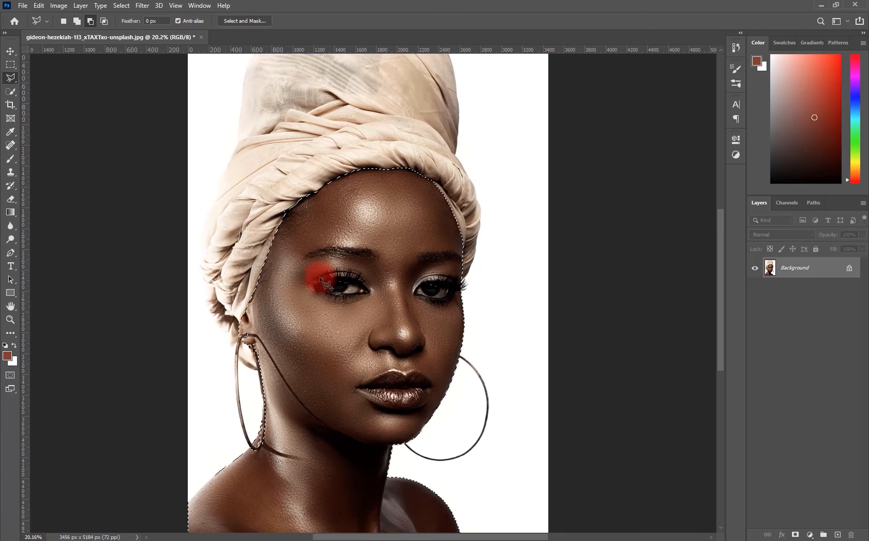
click(10, 51)
key(ctrl+j)
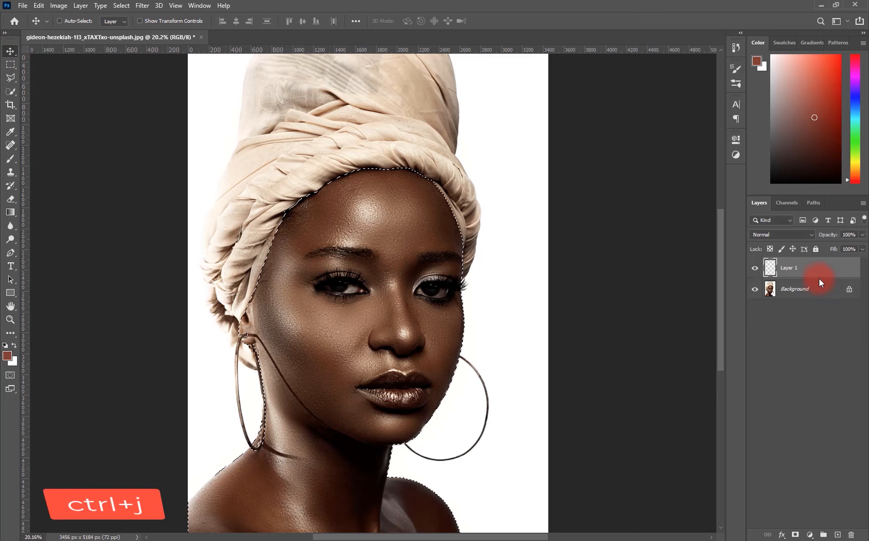
Step: Toggle the visibility of the new layer and the Background to check the skin cutout
click(754, 268)
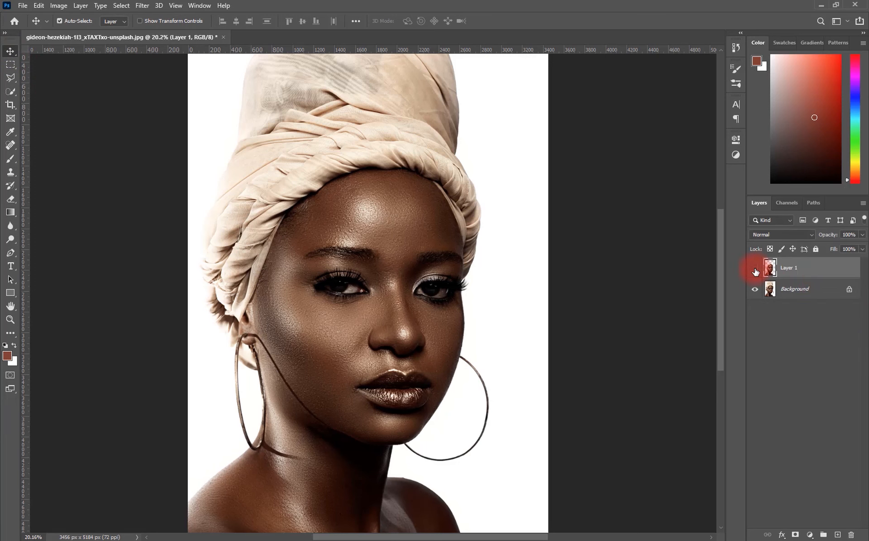
click(755, 290)
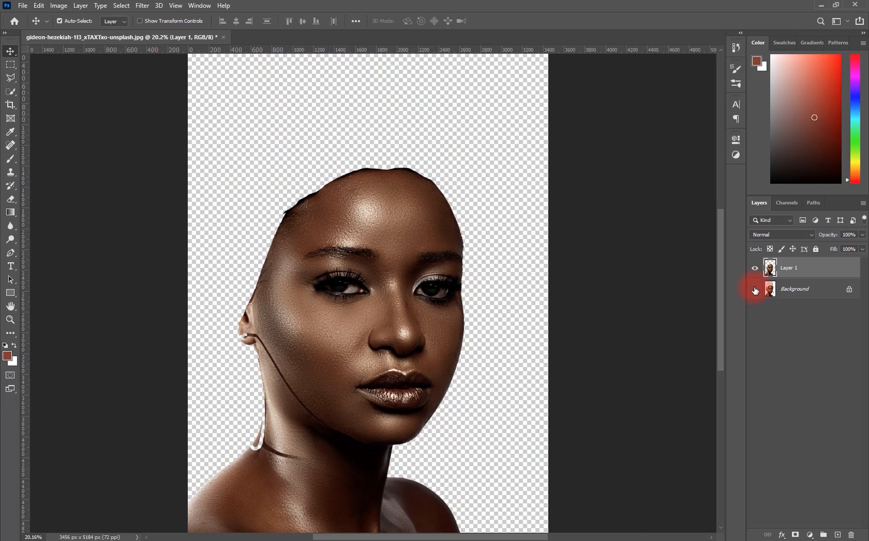
click(754, 290)
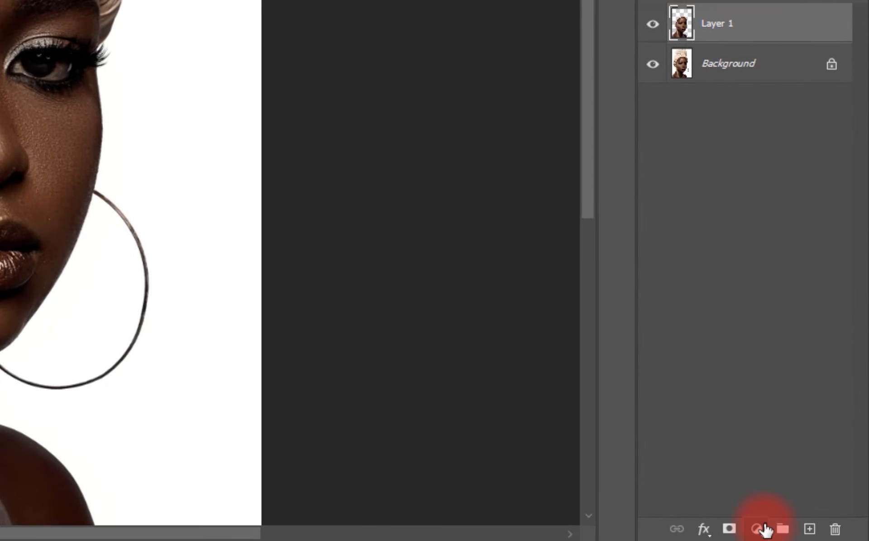
Step: Add a Gradient Map adjustment layer above the skin layer and set its dark colour stop to black (000000)
click(764, 529)
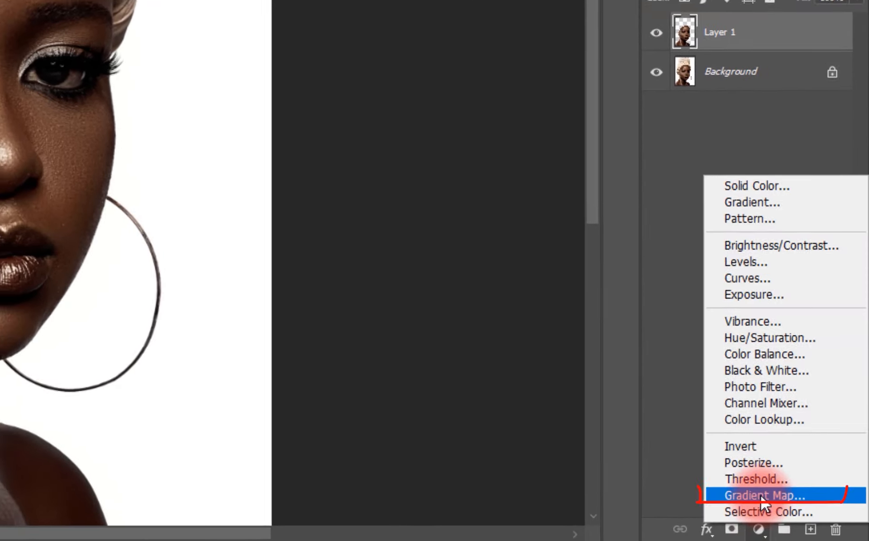
click(757, 495)
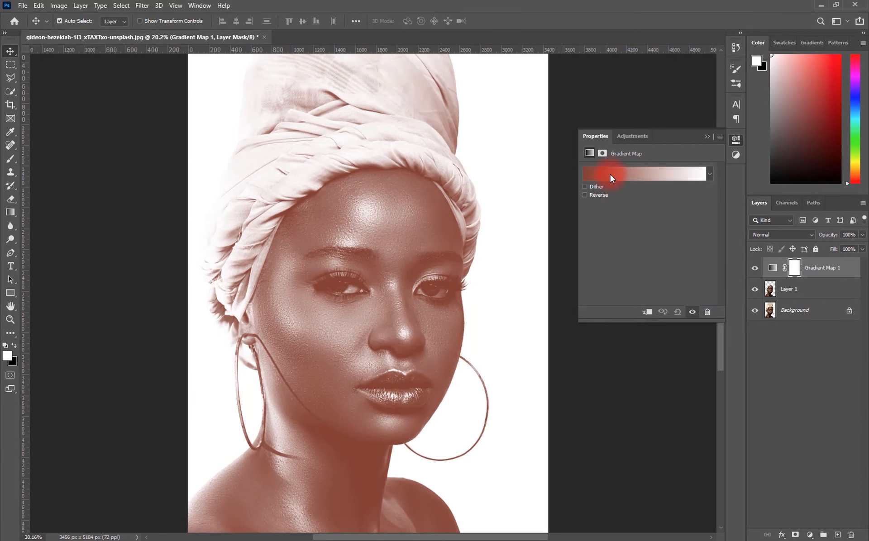
click(607, 173)
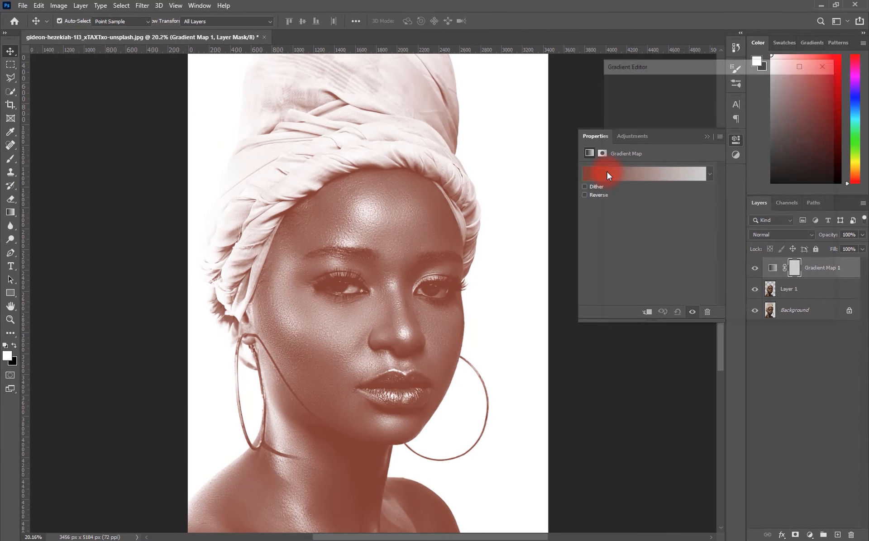
click(613, 252)
click(648, 297)
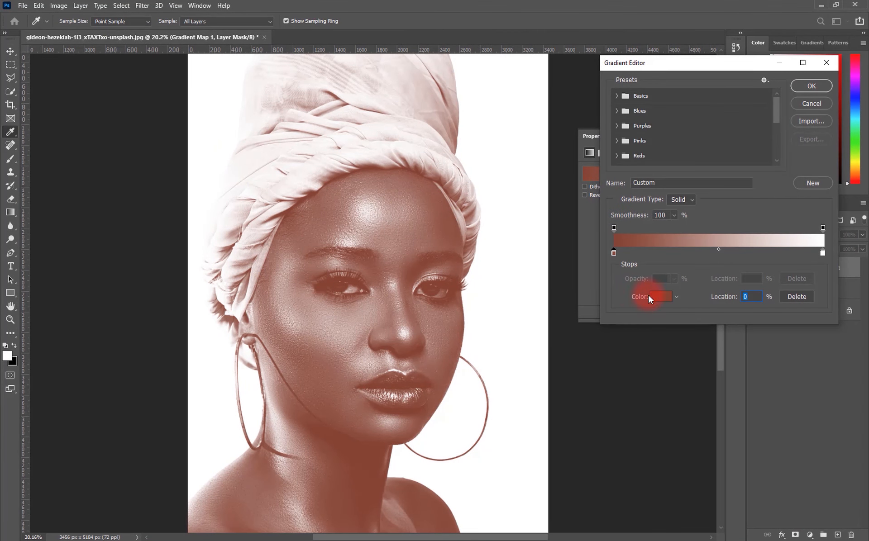
drag(489, 283, 452, 321)
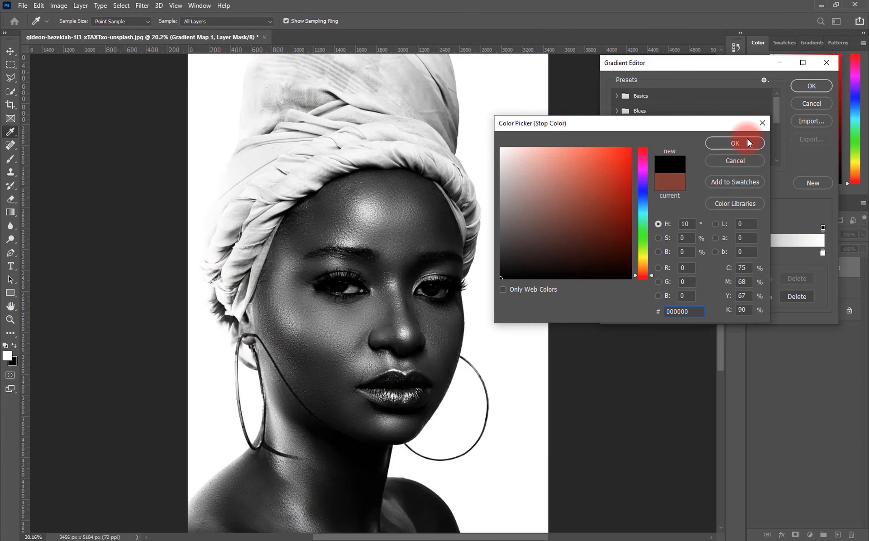
click(746, 137)
Step: Set the gradient's light colour stop to golden yellow (ffba00) and clip the Gradient Map to the skin layer
click(822, 253)
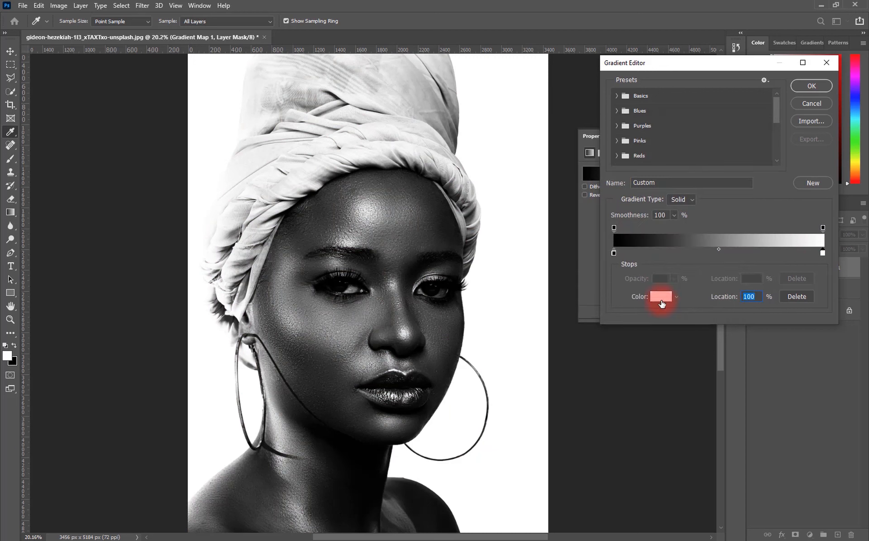
click(660, 297)
drag(647, 267, 642, 262)
drag(617, 209, 632, 147)
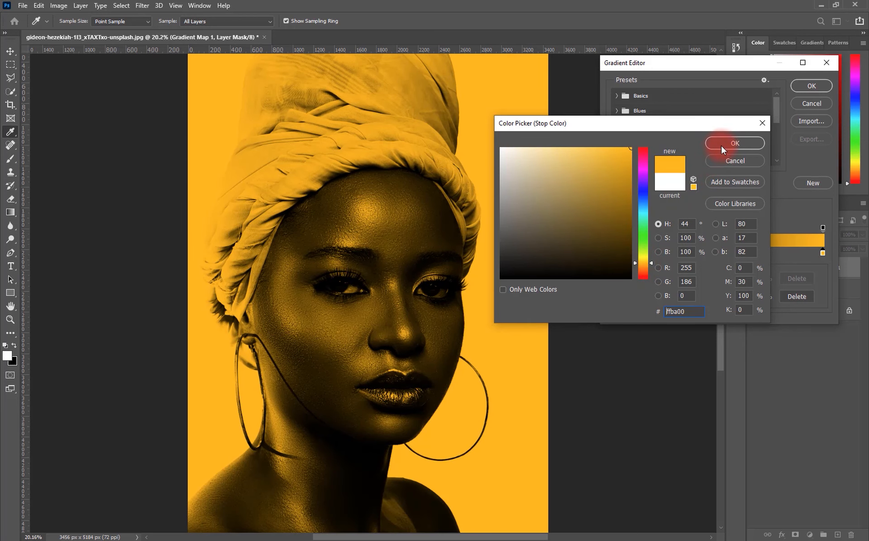
click(733, 138)
click(798, 84)
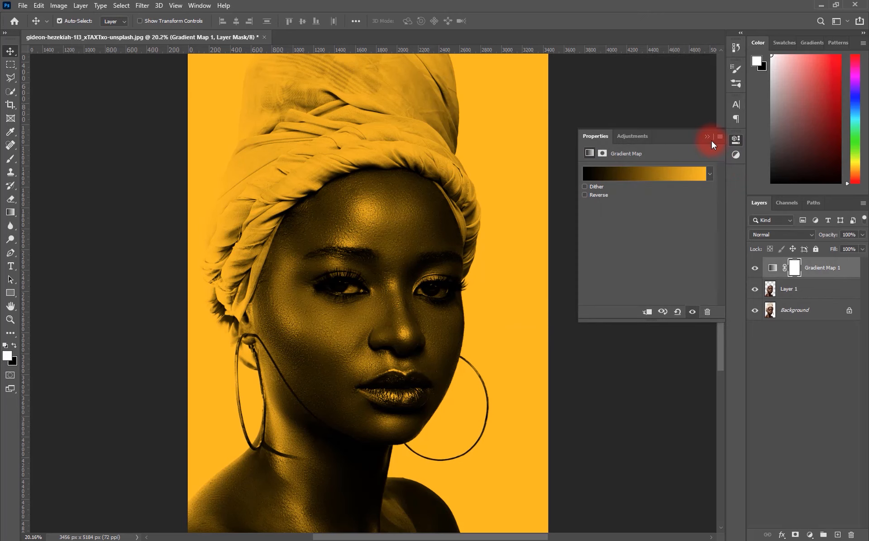
click(650, 312)
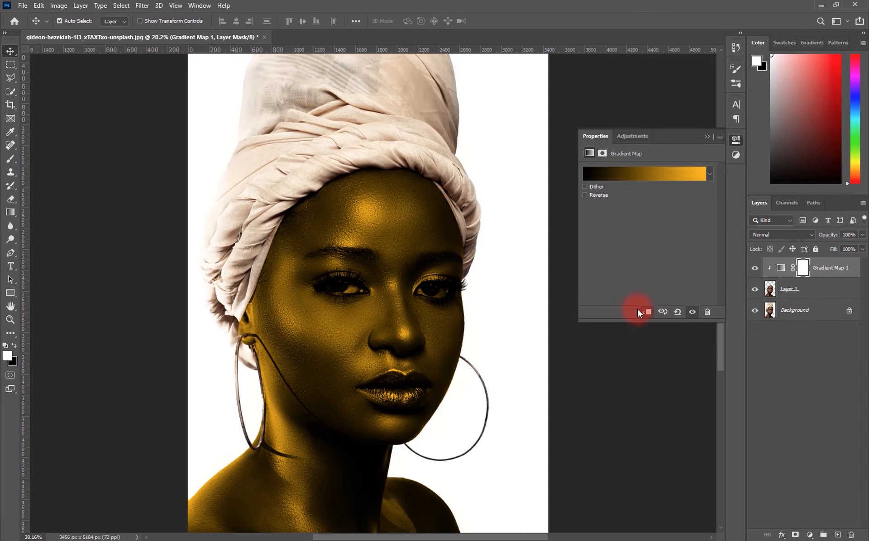
click(704, 137)
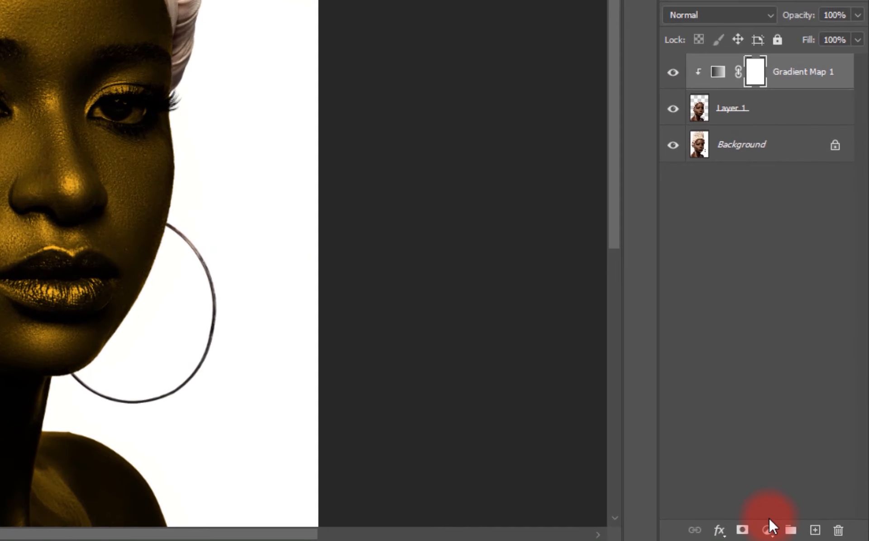
Step: Add a Curves adjustment layer above the Gradient Map and clip it to the skin layer
click(768, 528)
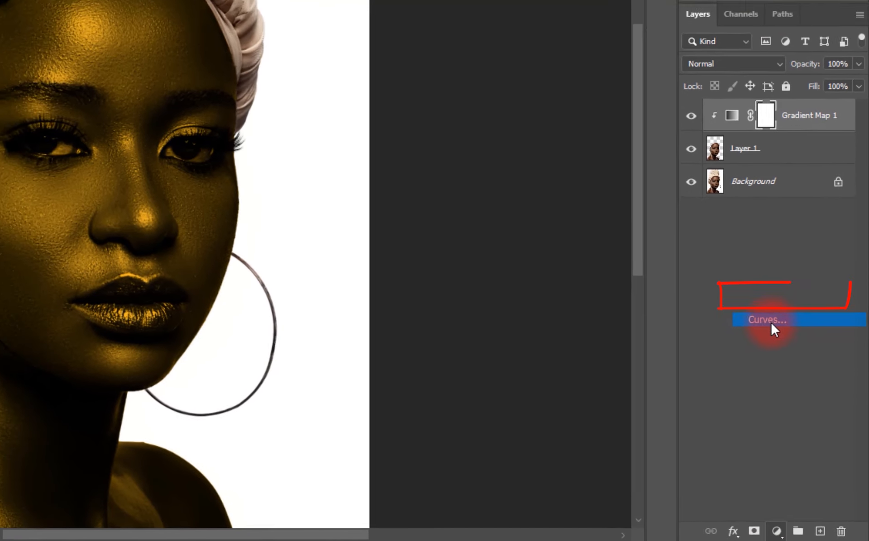
click(771, 321)
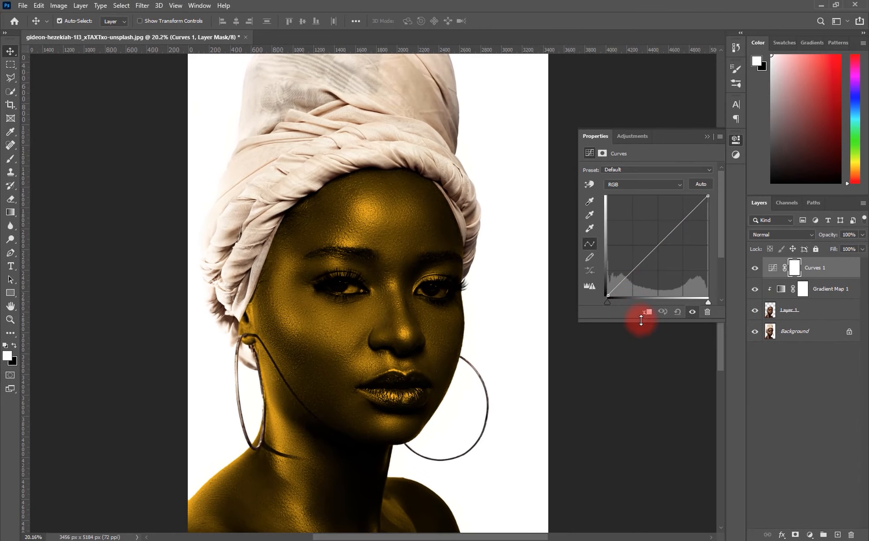
click(647, 312)
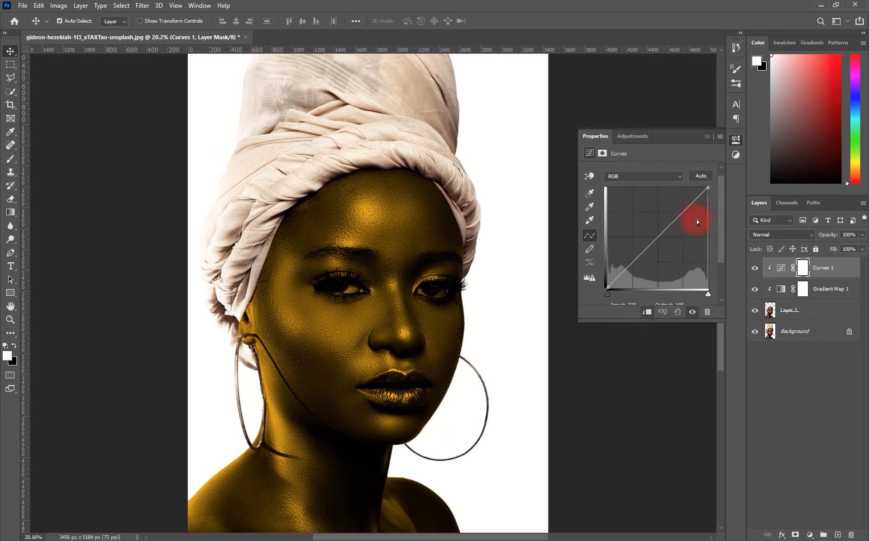
Step: Try a steeper RGB curve with both end points moved inward and raised midtones, and apply the automatic correction
drag(706, 186, 696, 187)
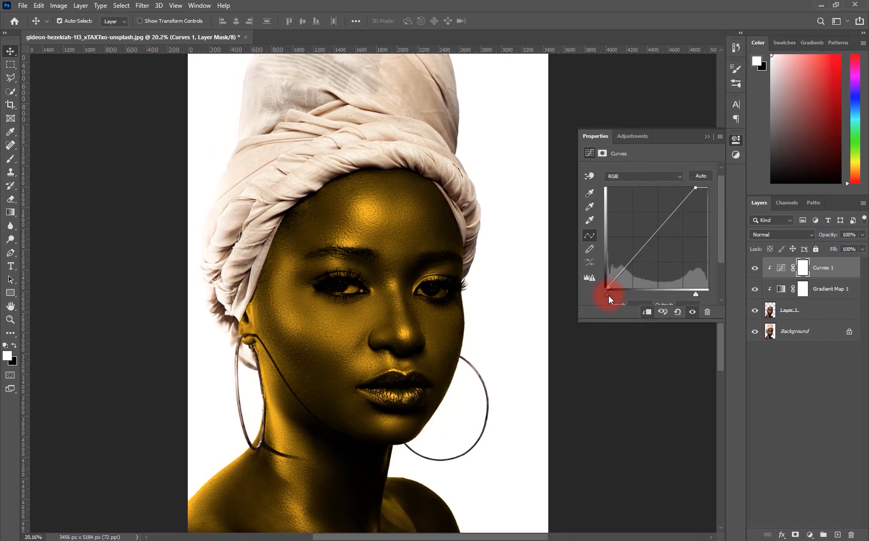
drag(608, 295, 614, 295)
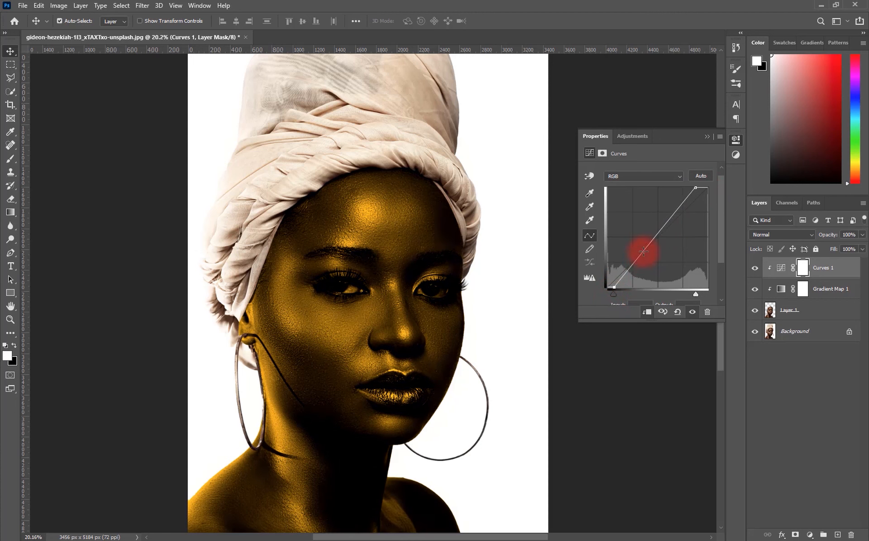
drag(643, 240, 637, 237)
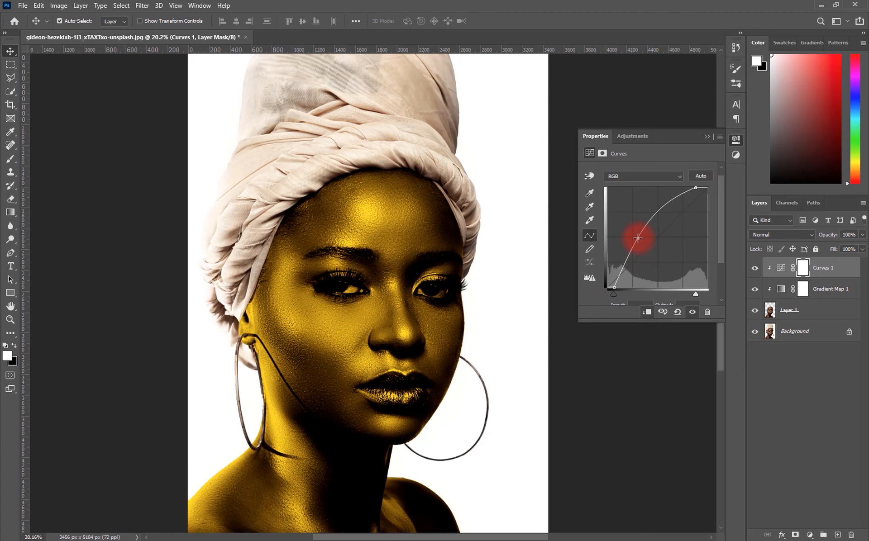
click(696, 184)
click(700, 175)
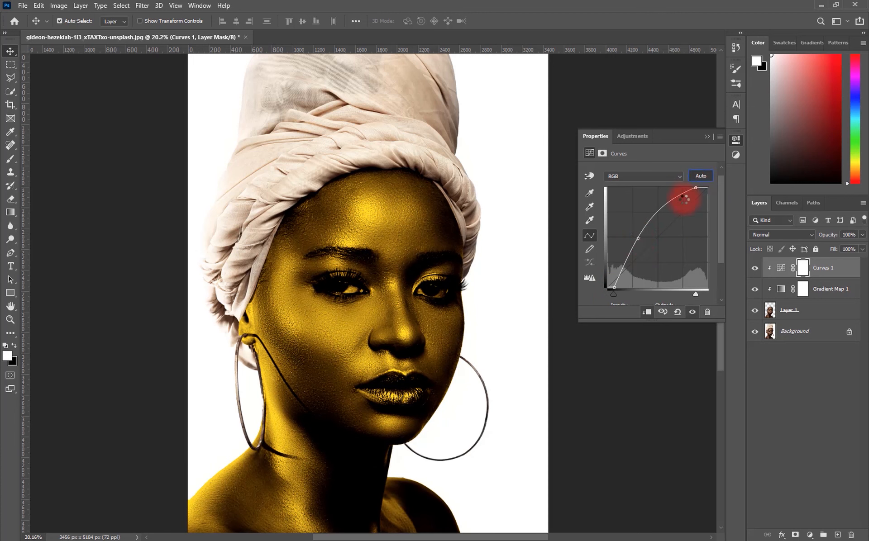
Step: Shape the RGB curve with raised midtones and the black and white points moved slightly inward to brighten the gold and deepen its shadows
drag(656, 233, 651, 228)
scroll(426, 318, down, 2)
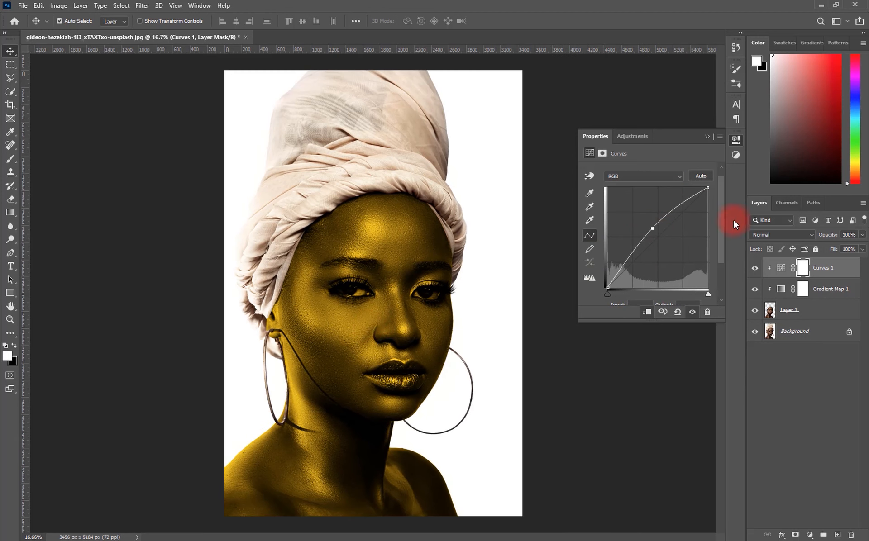
drag(607, 296, 614, 295)
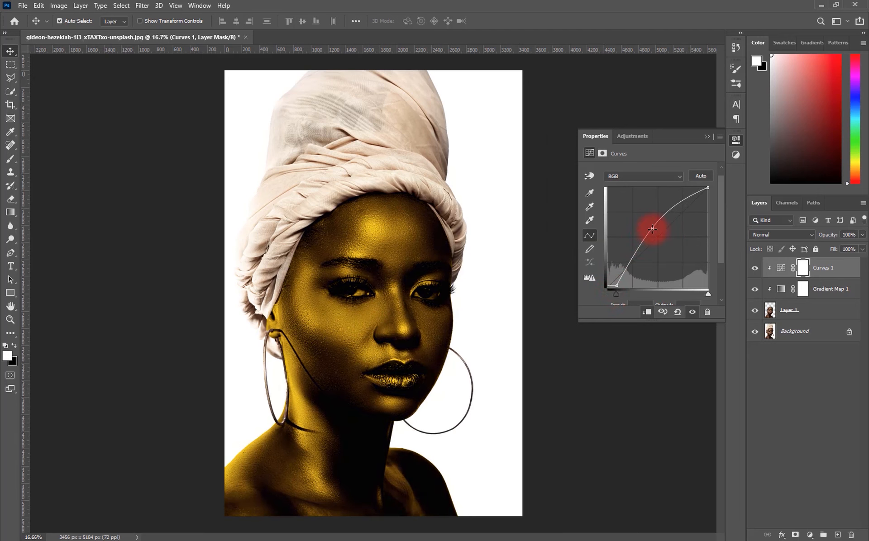
drag(650, 230, 650, 234)
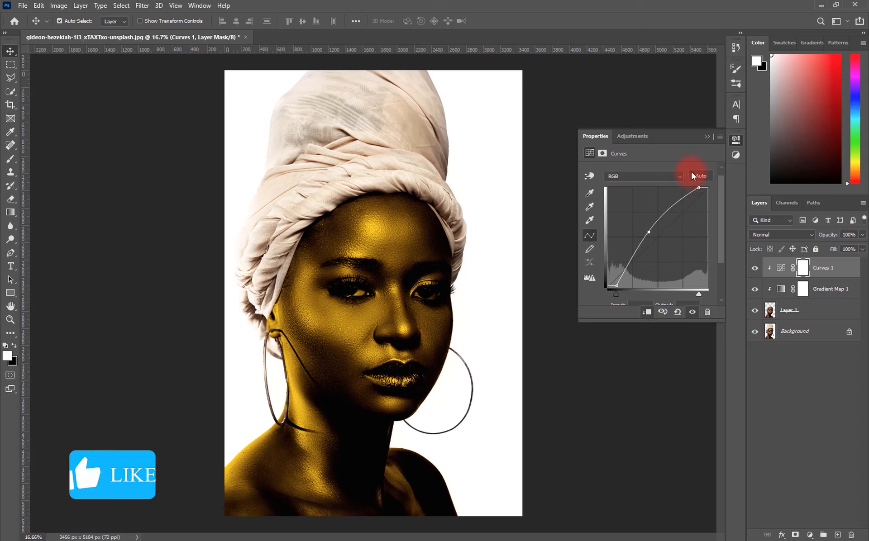
click(708, 139)
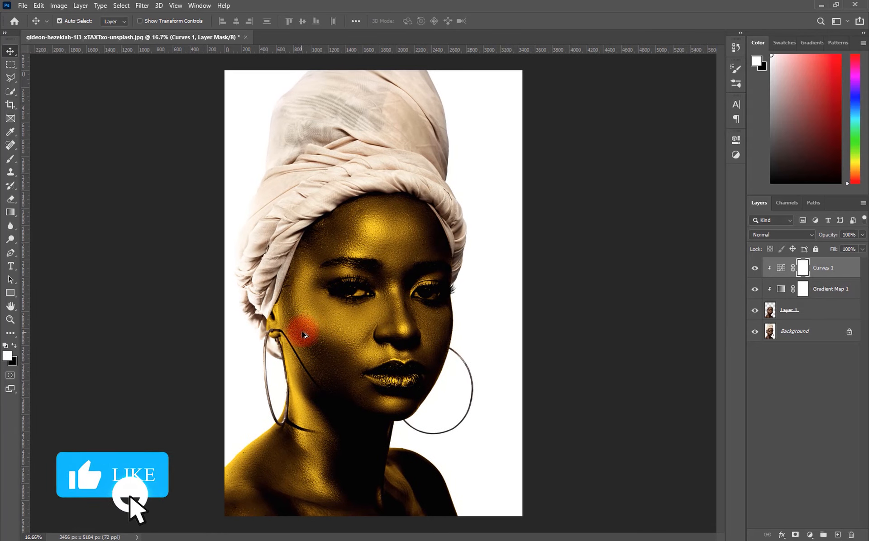
Step: Add a white layer mask to the skin layer, Layer 1
scroll(317, 326, up, 1)
click(810, 310)
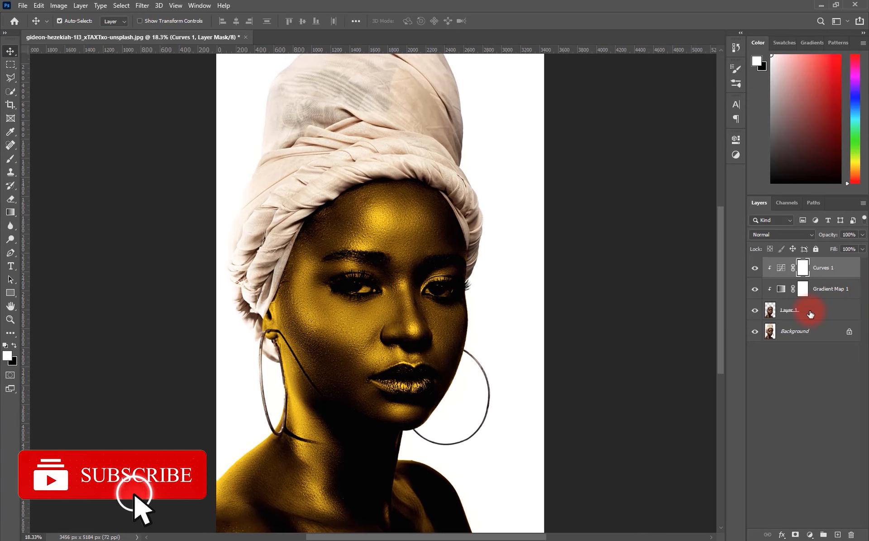
click(794, 532)
Step: Set the foreground colour to black (000000) for painting on the skin layer's mask
scroll(388, 301, up, 5)
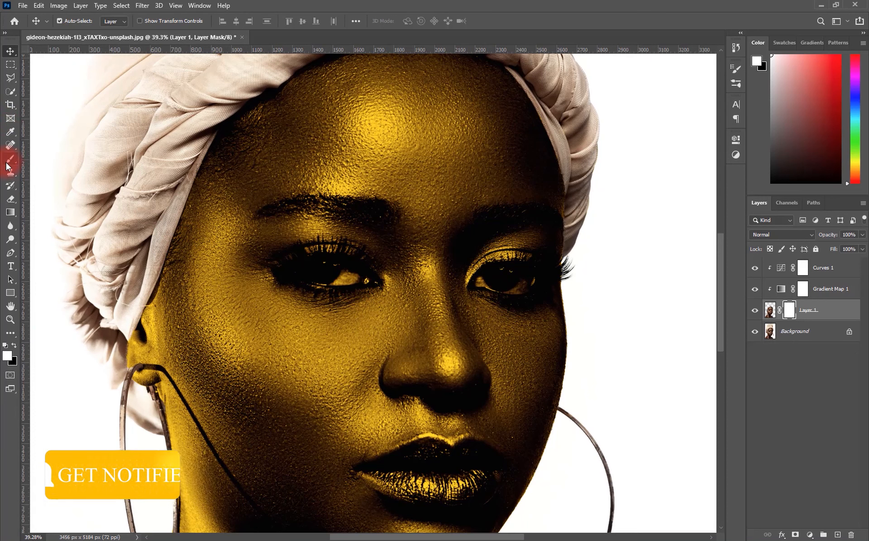
click(9, 131)
click(7, 357)
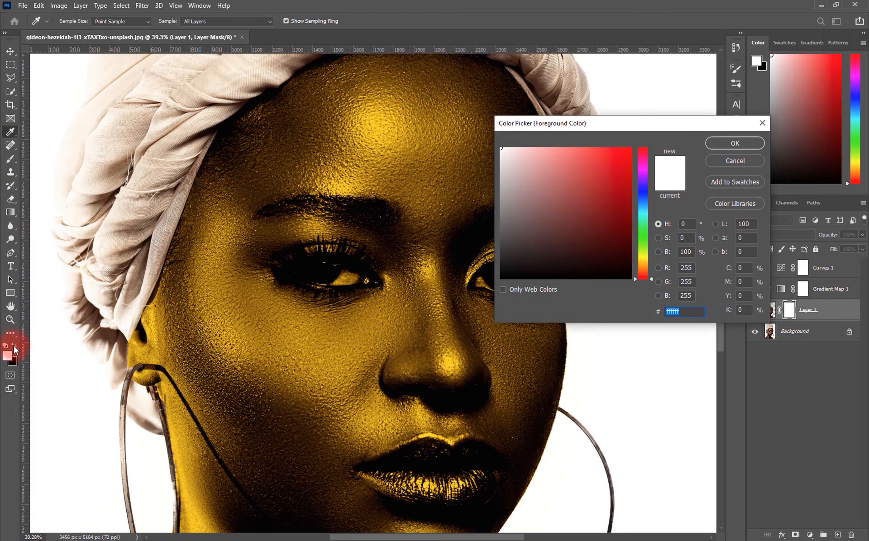
drag(560, 236, 487, 283)
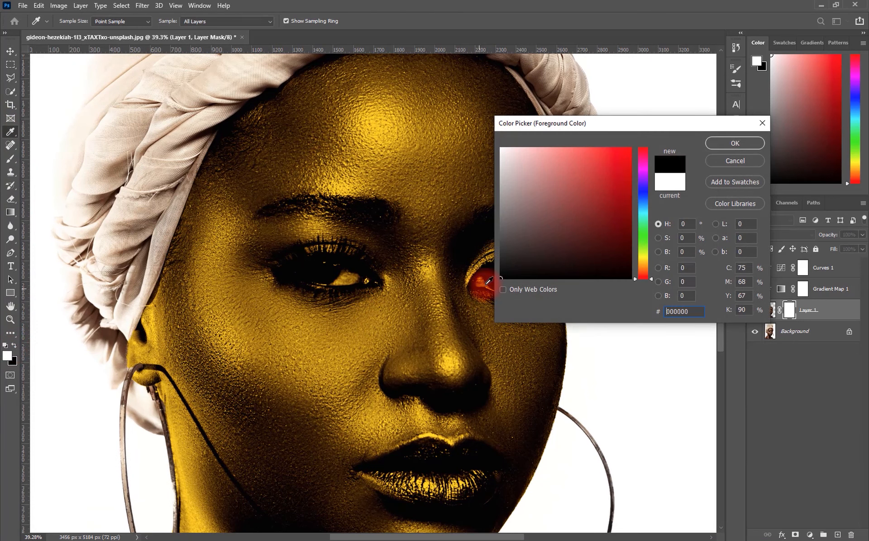
click(728, 146)
Step: Brush black over the whites of both eyes on Layer 1's mask to restore their natural colour, and return to the Move tool
key(b)
scroll(320, 267, up, 3)
mouse_move(320, 267)
mouse_down()
mouse_move(368, 281)
mouse_move(338, 291)
mouse_move(379, 279)
mouse_move(358, 270)
mouse_move(379, 284)
mouse_move(353, 292)
mouse_move(359, 286)
mouse_move(346, 278)
mouse_move(373, 277)
mouse_up()
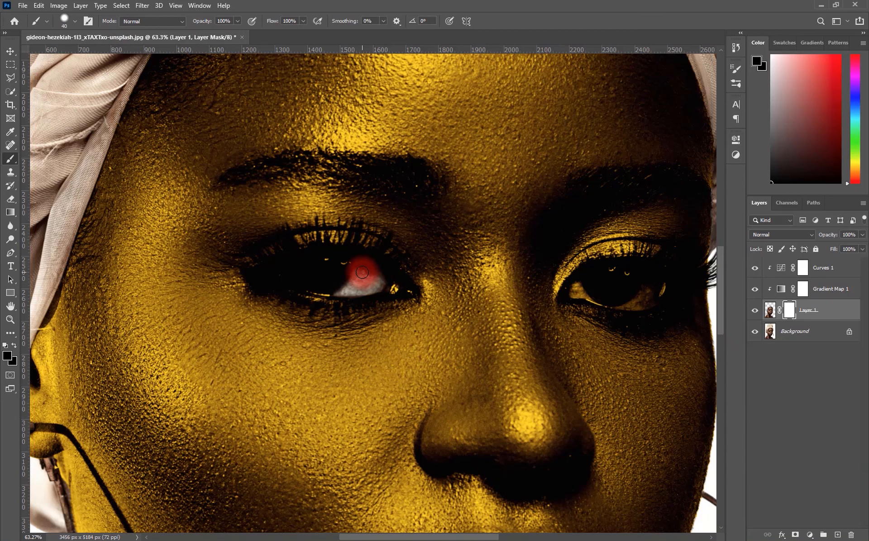
scroll(562, 271, right, 5)
mouse_move(466, 289)
mouse_down()
mouse_move(515, 300)
mouse_move(532, 287)
mouse_move(534, 295)
mouse_move(525, 296)
mouse_up()
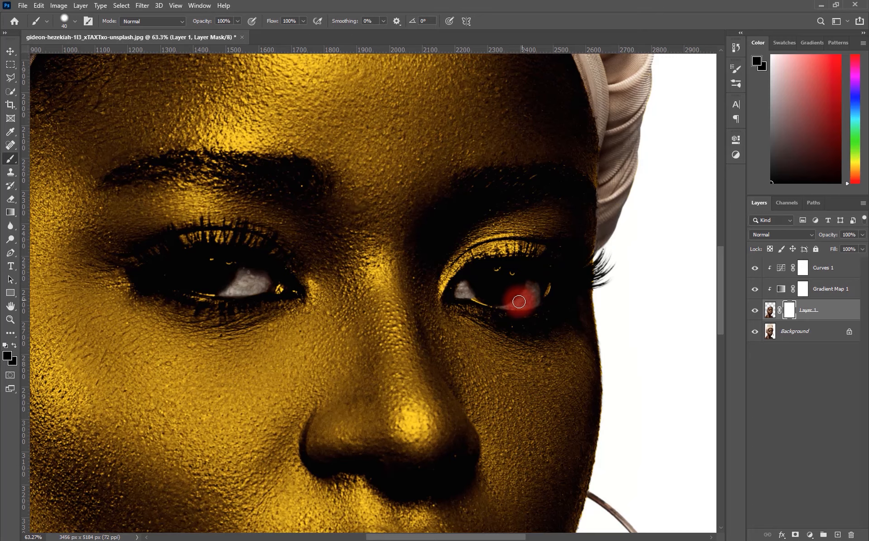
scroll(519, 302, down, 5)
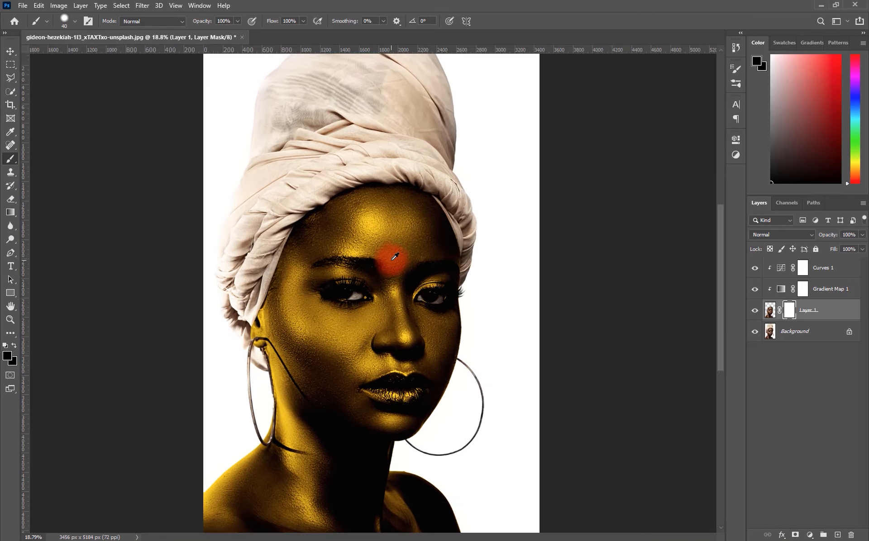
scroll(394, 256, down, 1)
click(10, 52)
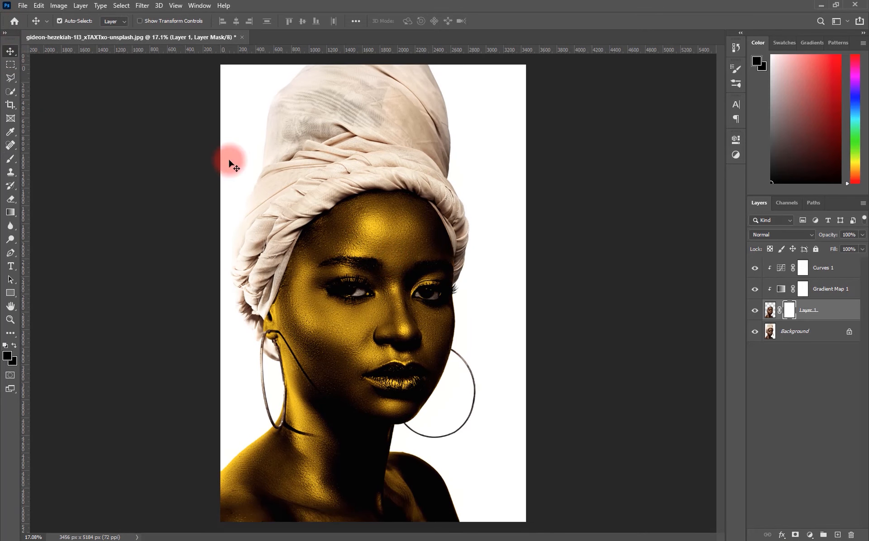